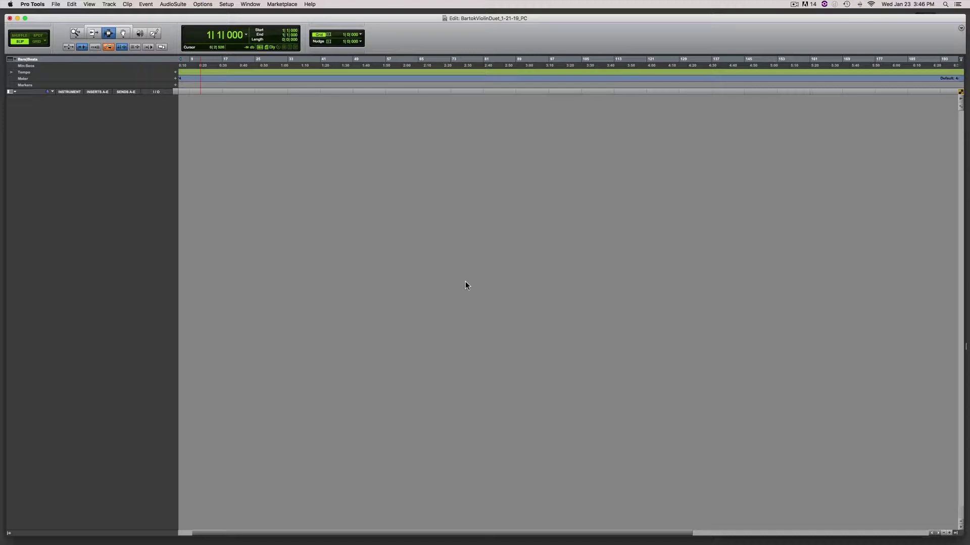
# - Open Preferences from the Setup menu and enable Function and Details tool tips
pyautogui.hscroll(-2, 454, 243)
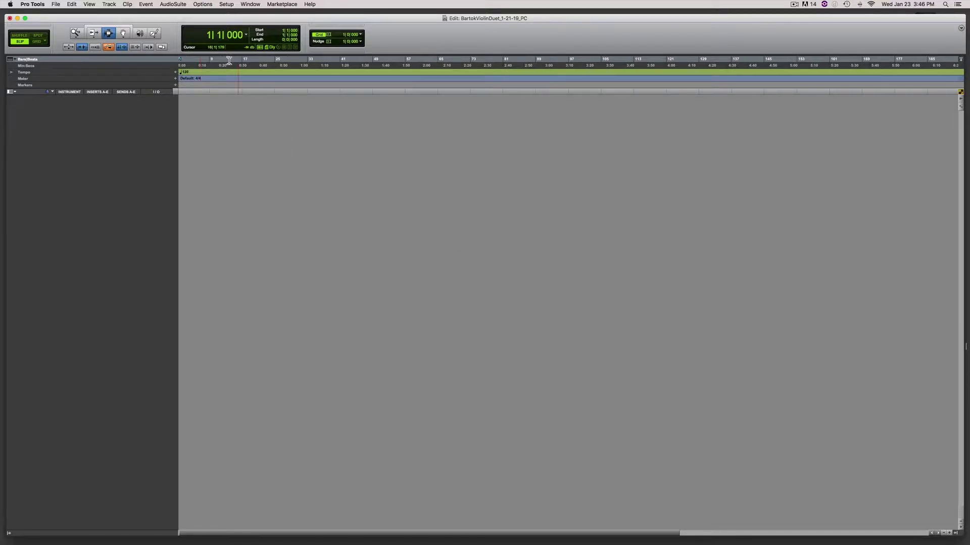
pyautogui.click(226, 4)
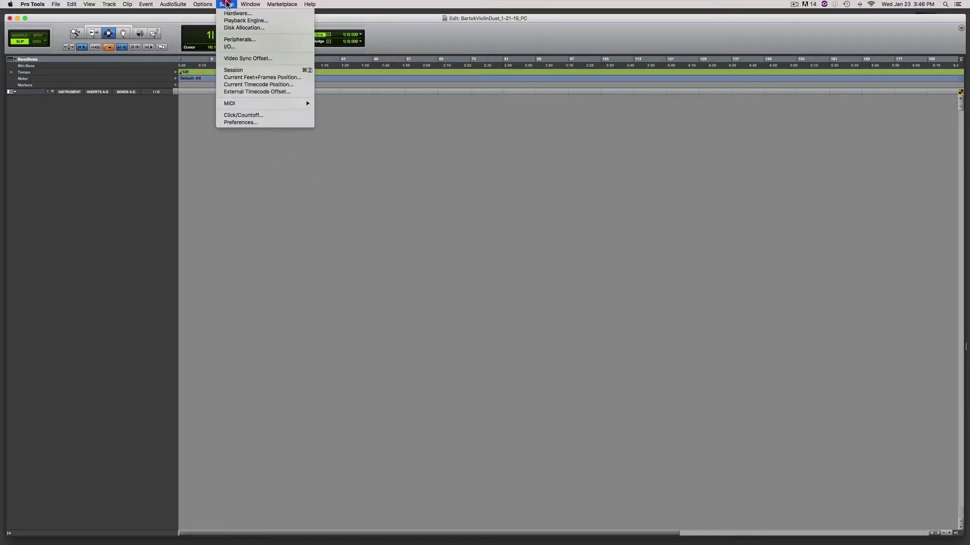
pyautogui.click(241, 123)
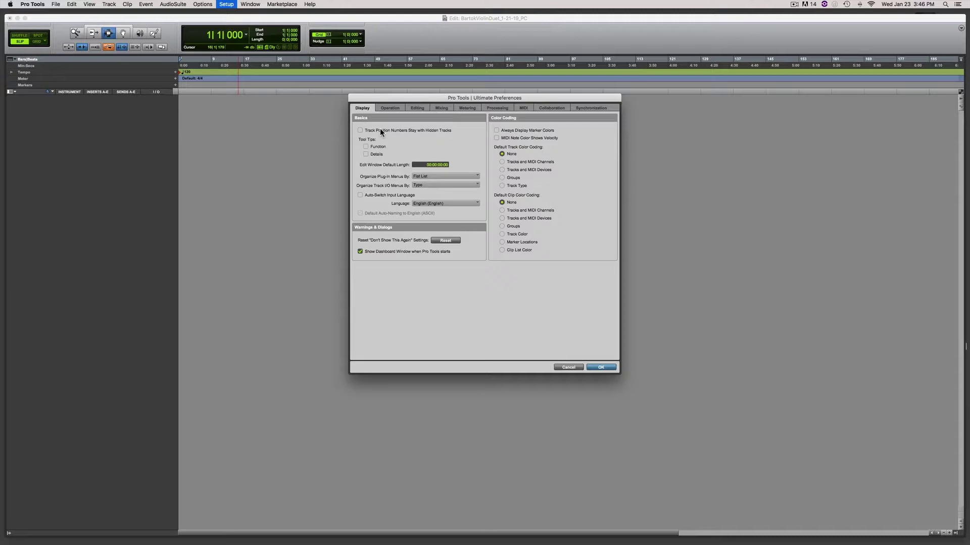
pyautogui.click(366, 146)
pyautogui.click(366, 154)
# - Organize the plug-in menus by Category & Manufacturer
pyautogui.click(419, 176)
pyautogui.click(429, 186)
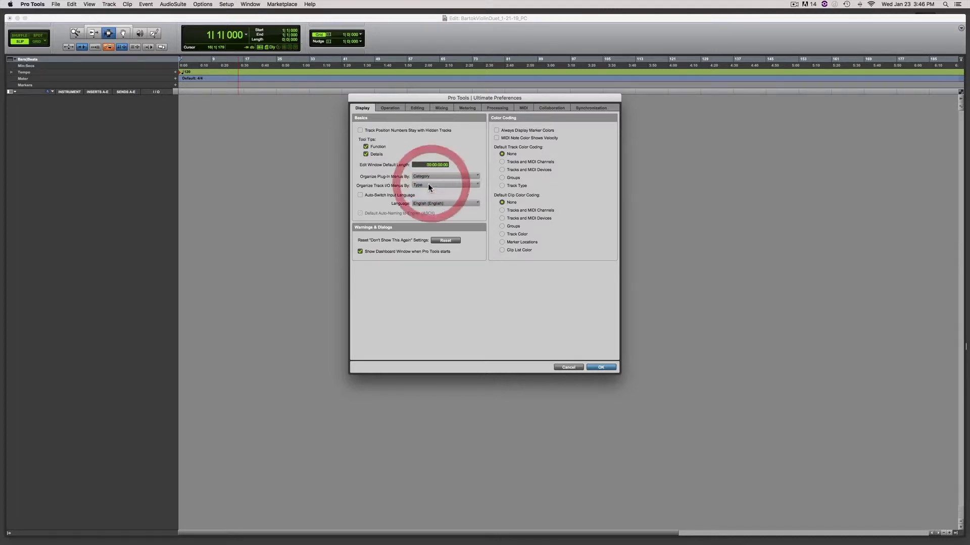
pyautogui.click(426, 185)
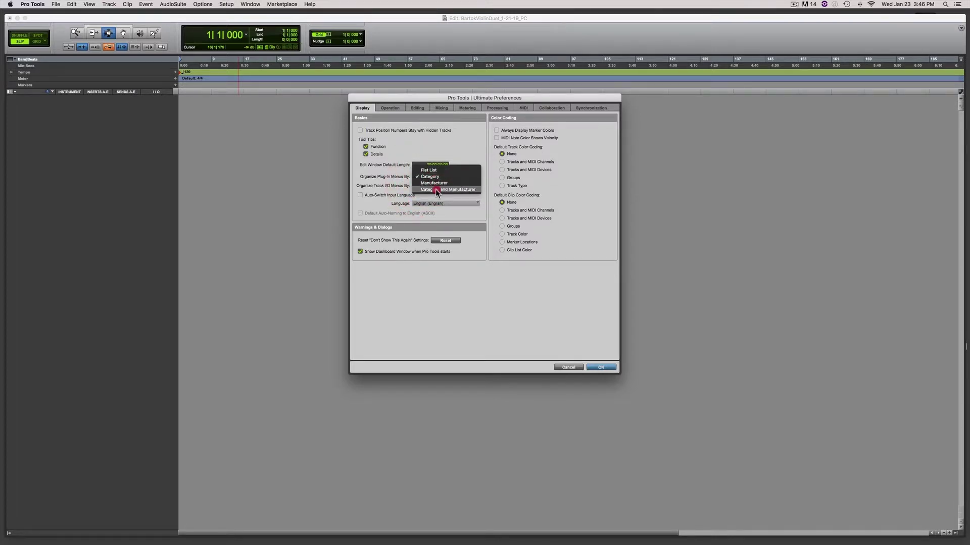
pyautogui.click(435, 189)
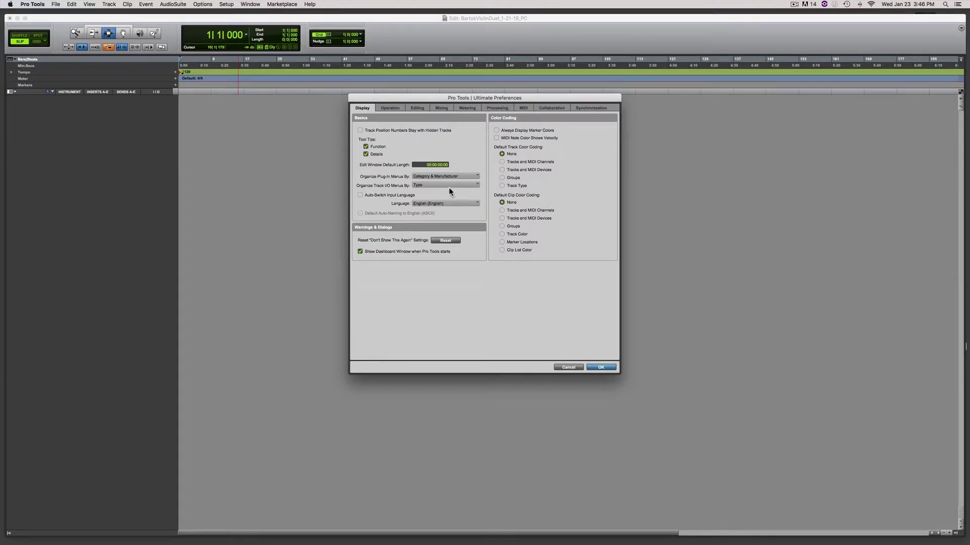
# - Always show marker colours, colour MIDI notes by velocity, code tracks by Tracks and MIDI Channels, and clips by Track Color
pyautogui.click(498, 130)
pyautogui.click(496, 138)
pyautogui.click(502, 162)
pyautogui.click(502, 234)
# - On the MIDI preferences page, enable Automatically Create Click Track in New Sessions, then confirm with OK
pyautogui.click(523, 108)
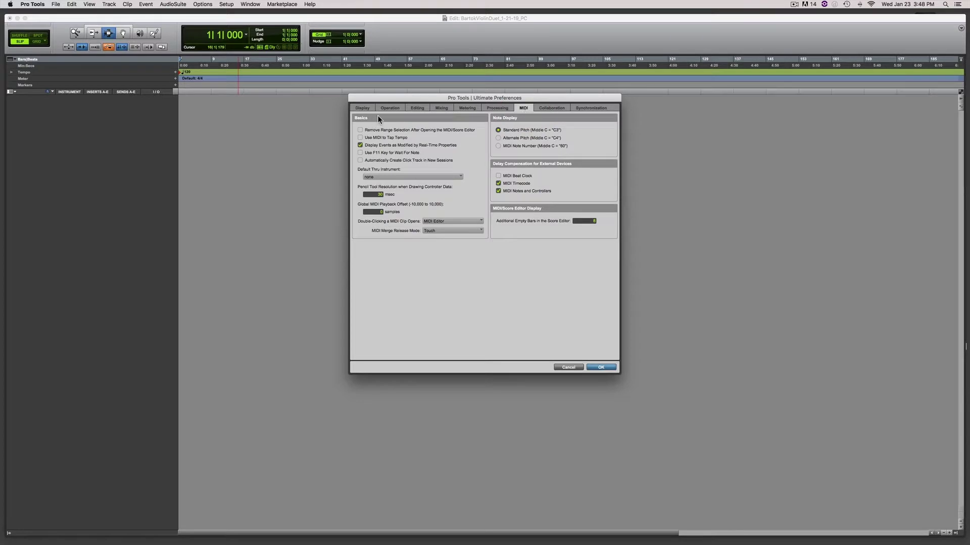
pyautogui.click(360, 161)
pyautogui.click(602, 367)
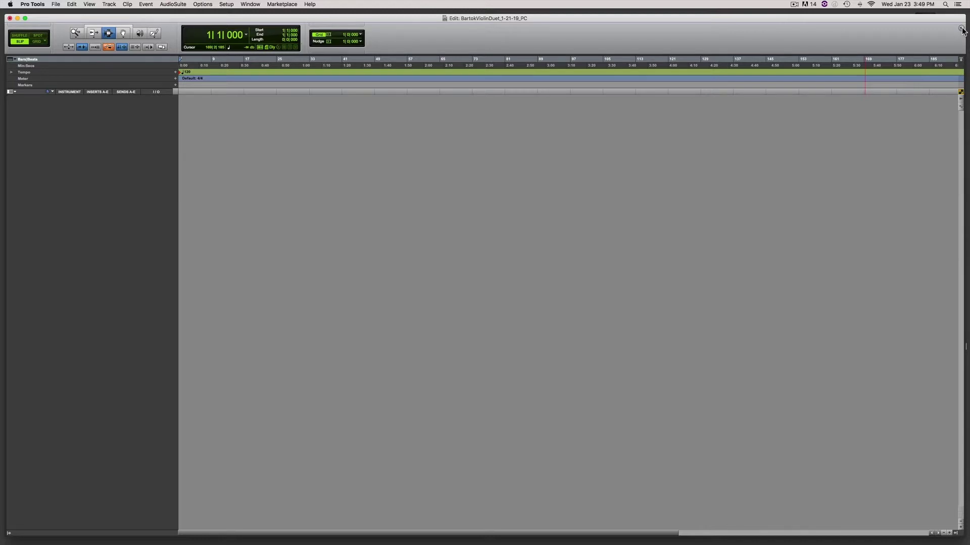
# - Open the Edit window's toolbar display options menu
pyautogui.click(961, 29)
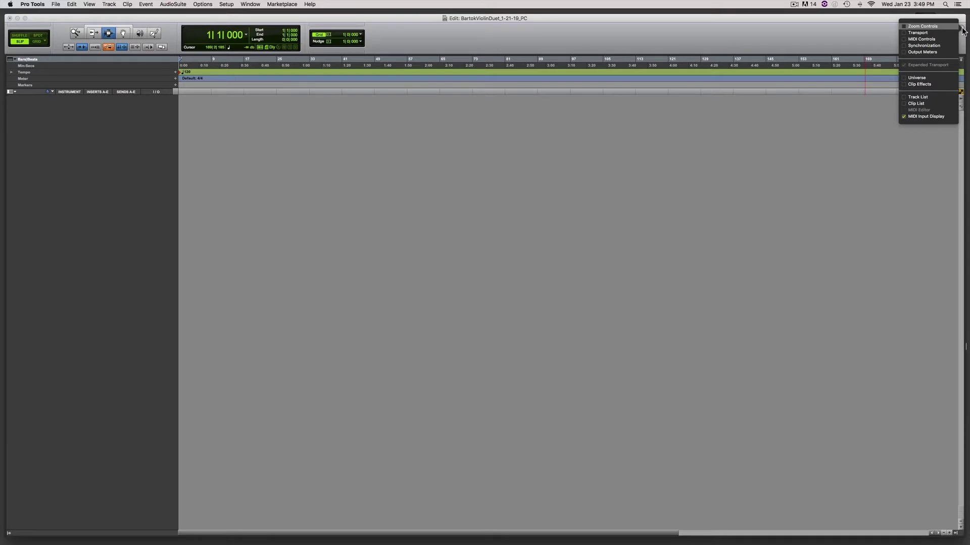
# - Show Zoom Controls, Transport, MIDI Controls, Synchronization and Output Meters in the Edit window toolbar
pyautogui.click(915, 25)
pyautogui.click(909, 32)
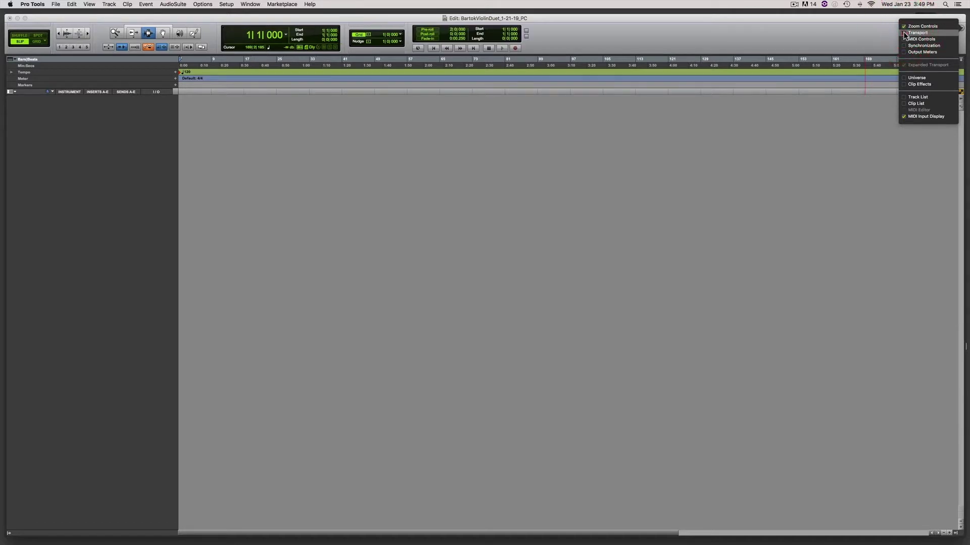
pyautogui.click(909, 39)
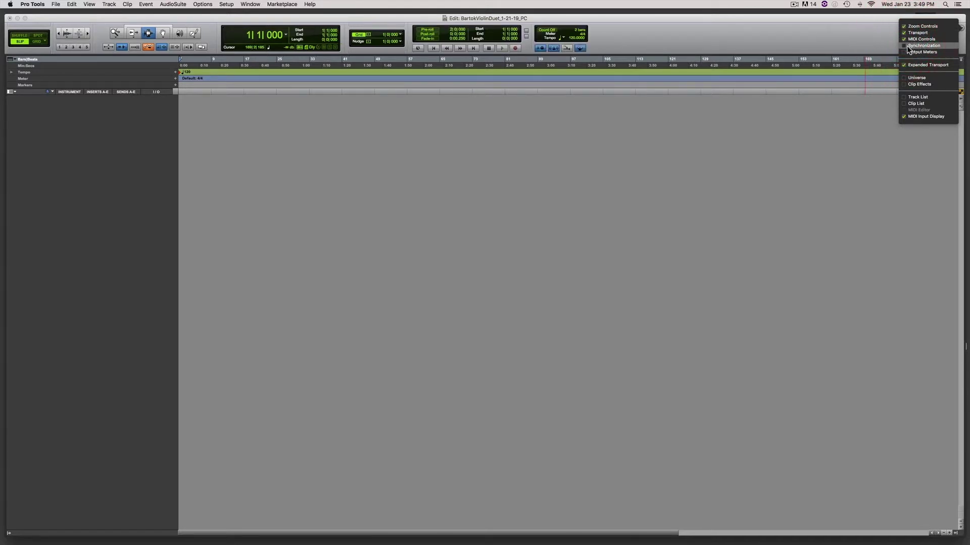
pyautogui.click(908, 45)
pyautogui.click(909, 52)
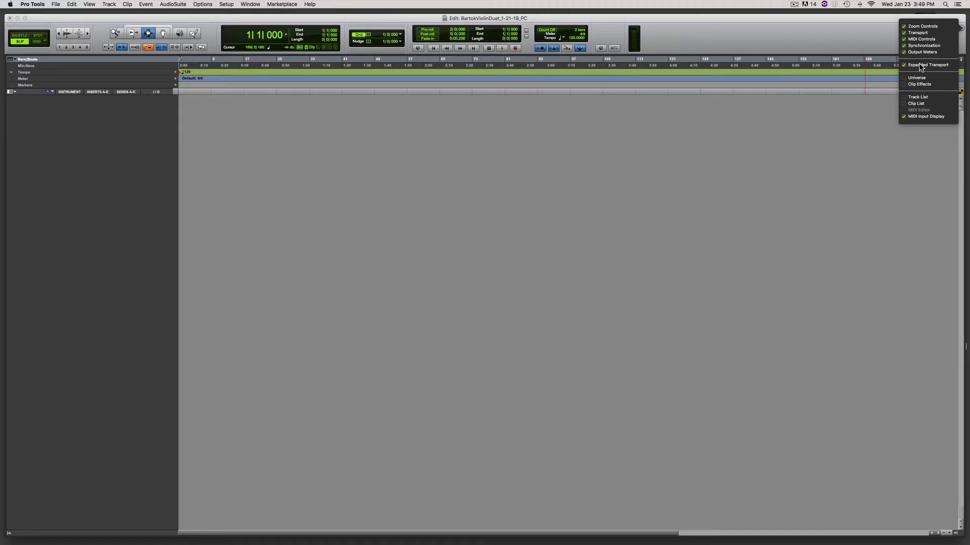
pyautogui.click(855, 30)
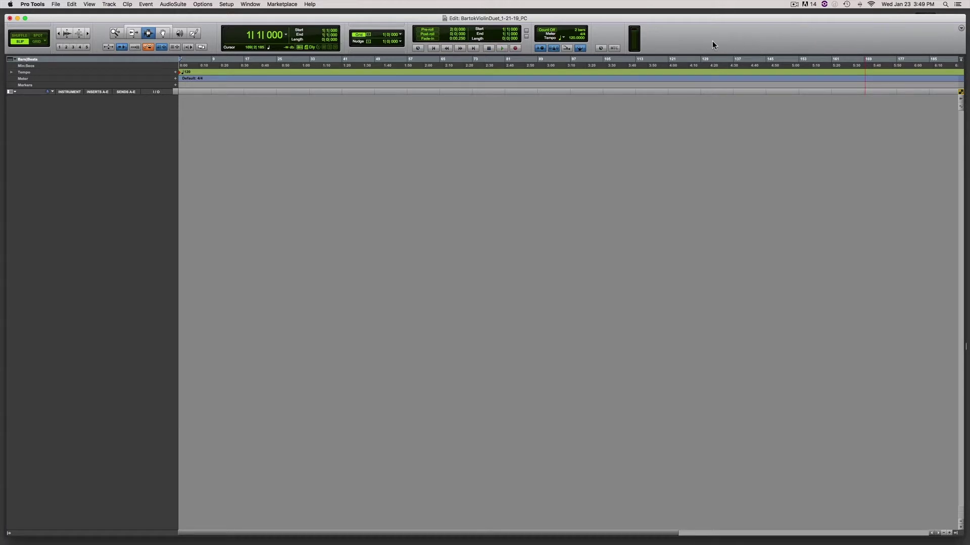
pyautogui.click(694, 35)
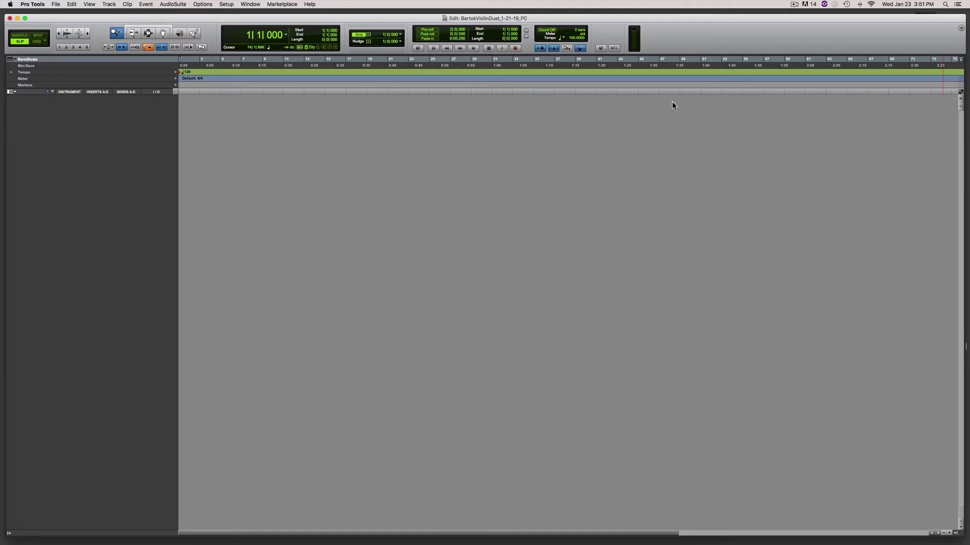
pyautogui.click(959, 93)
pyautogui.hscroll(2, 282, 91)
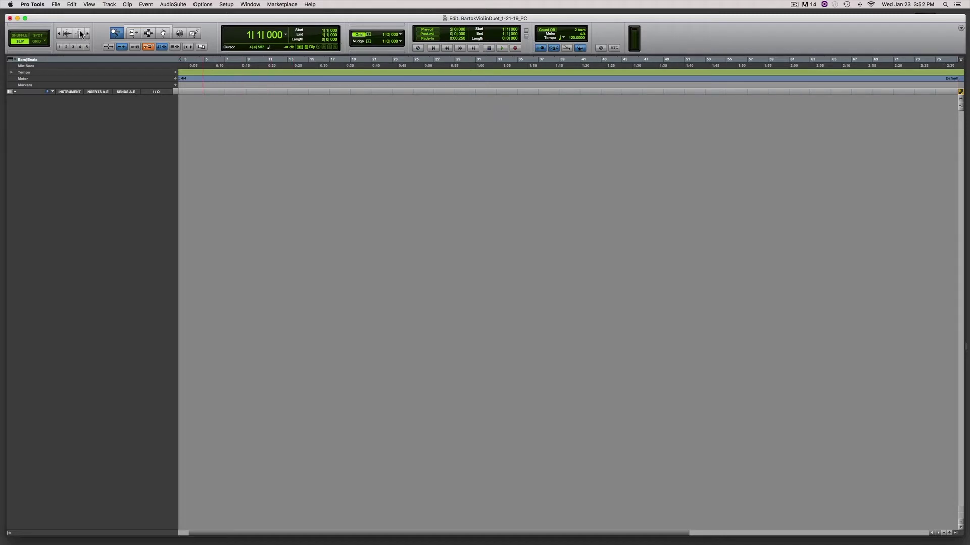
pyautogui.click(13, 60)
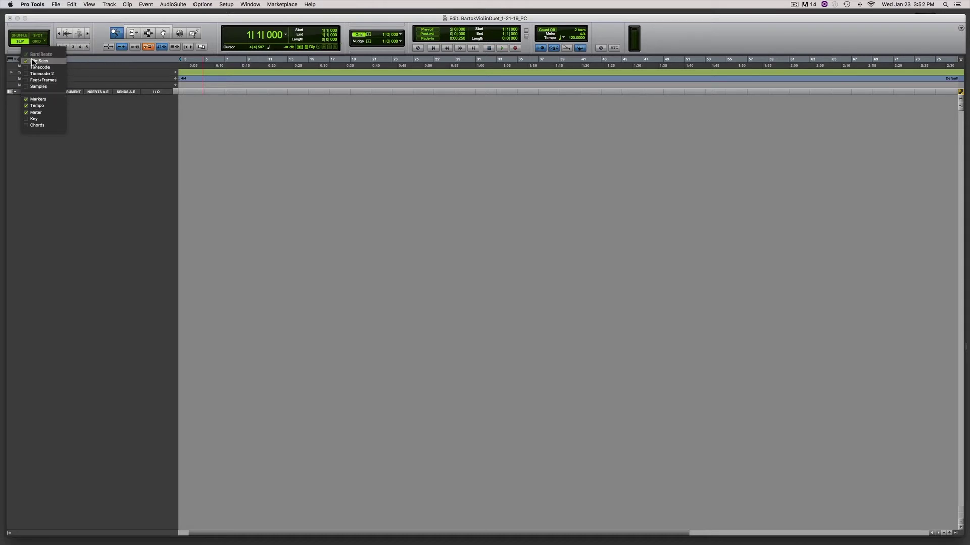
pyautogui.click(26, 112)
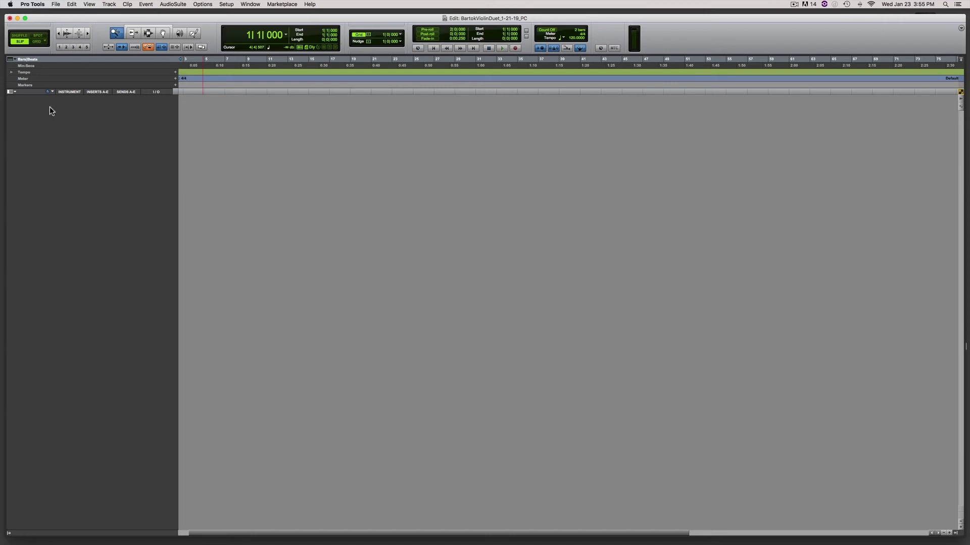
# - Create a click track from the Track menu
pyautogui.click(108, 4)
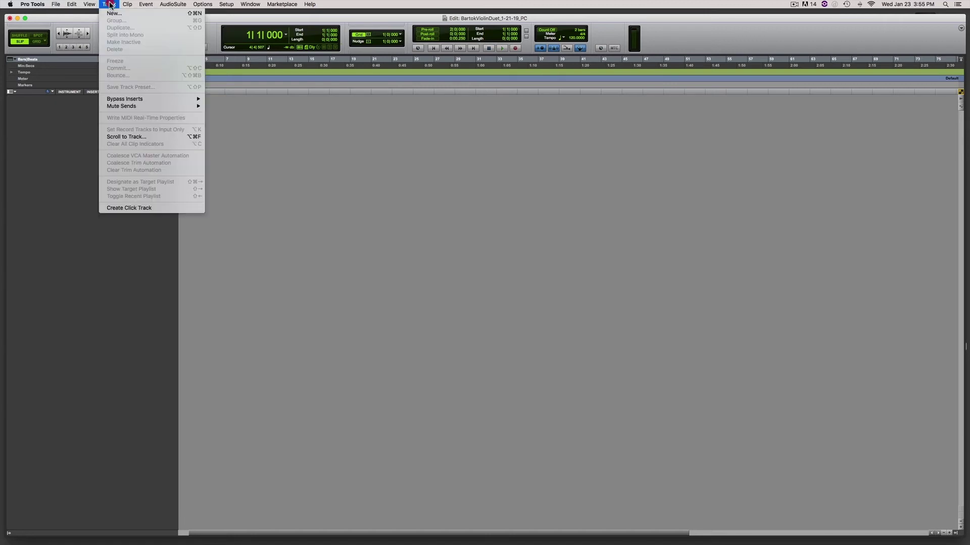
pyautogui.click(129, 208)
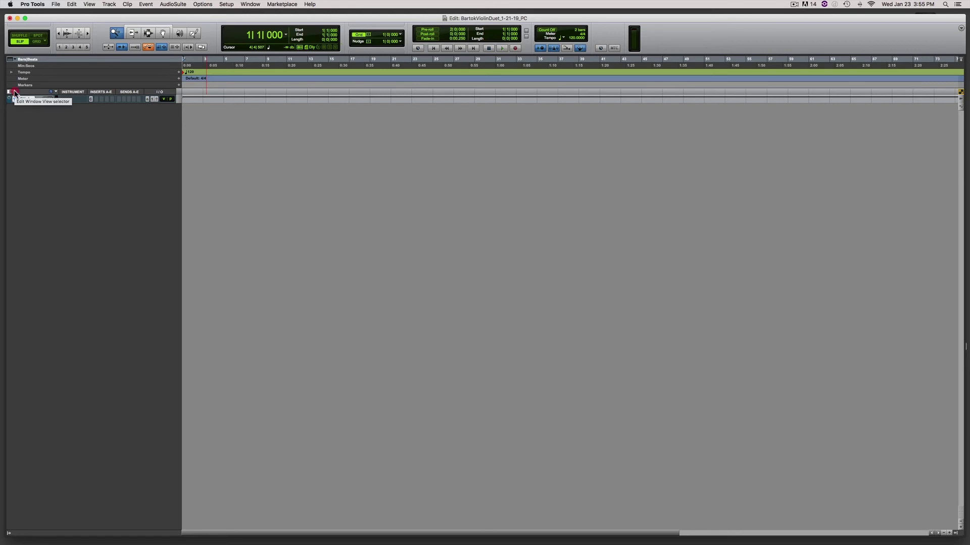
pyautogui.click(11, 91)
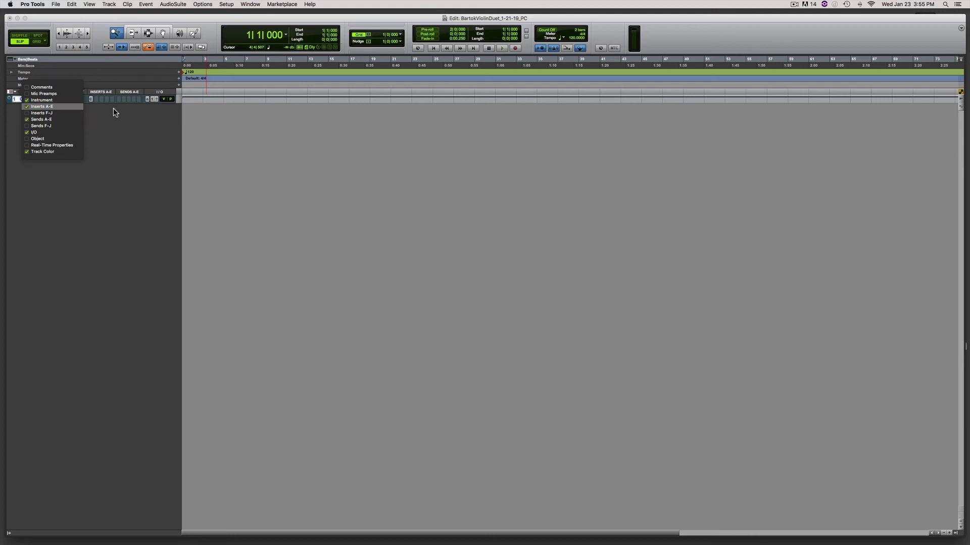
pyautogui.click(28, 105)
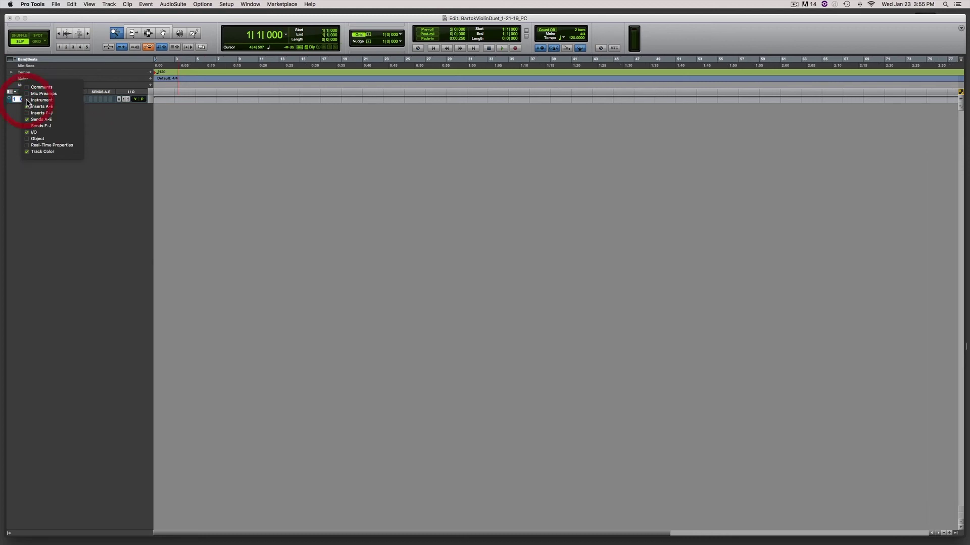
pyautogui.click(28, 106)
pyautogui.click(31, 107)
pyautogui.click(36, 107)
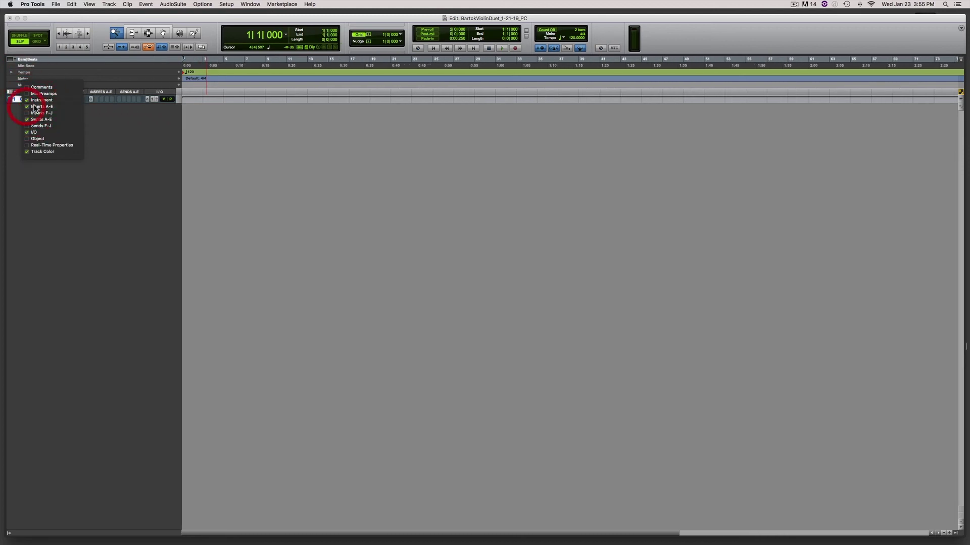
pyautogui.click(27, 119)
pyautogui.click(27, 119)
pyautogui.click(27, 132)
pyautogui.click(27, 132)
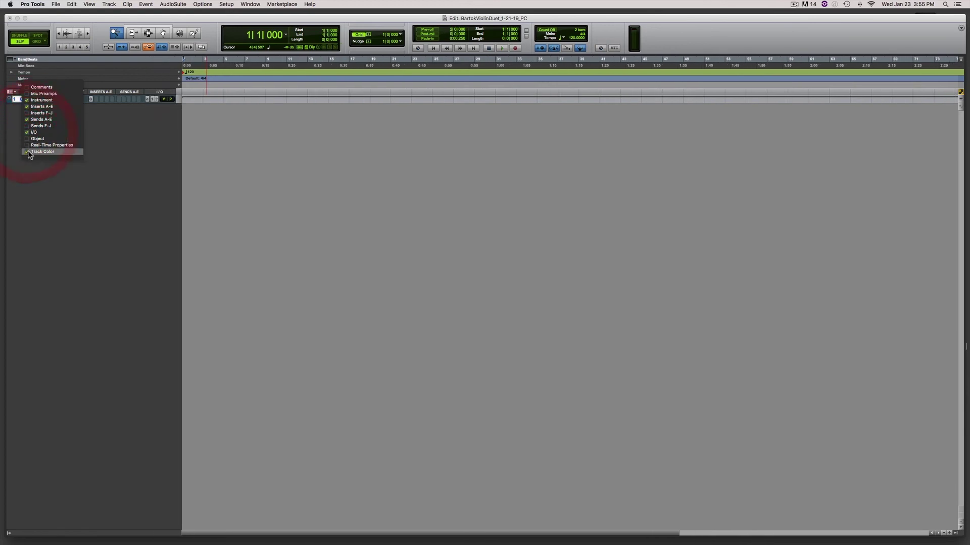
pyautogui.click(27, 151)
pyautogui.click(27, 151)
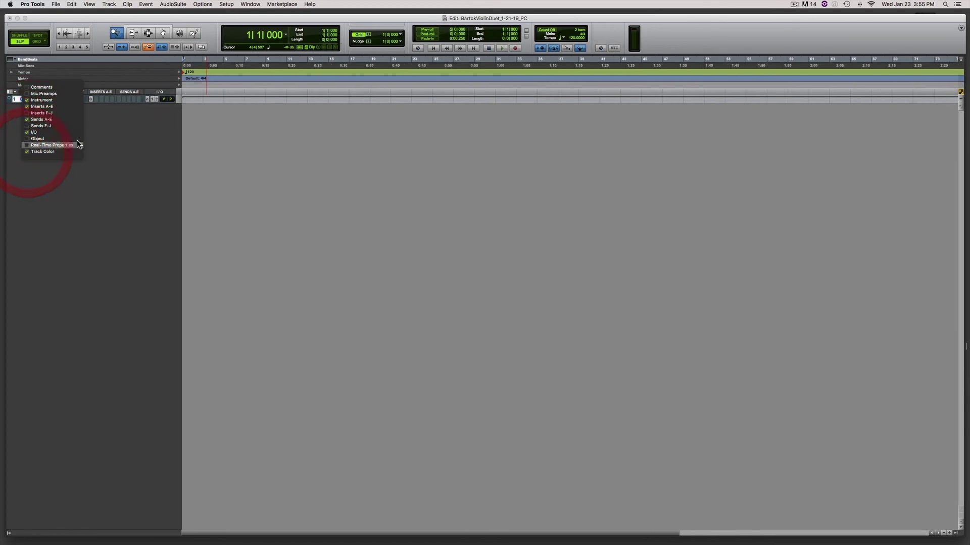
pyautogui.click(108, 135)
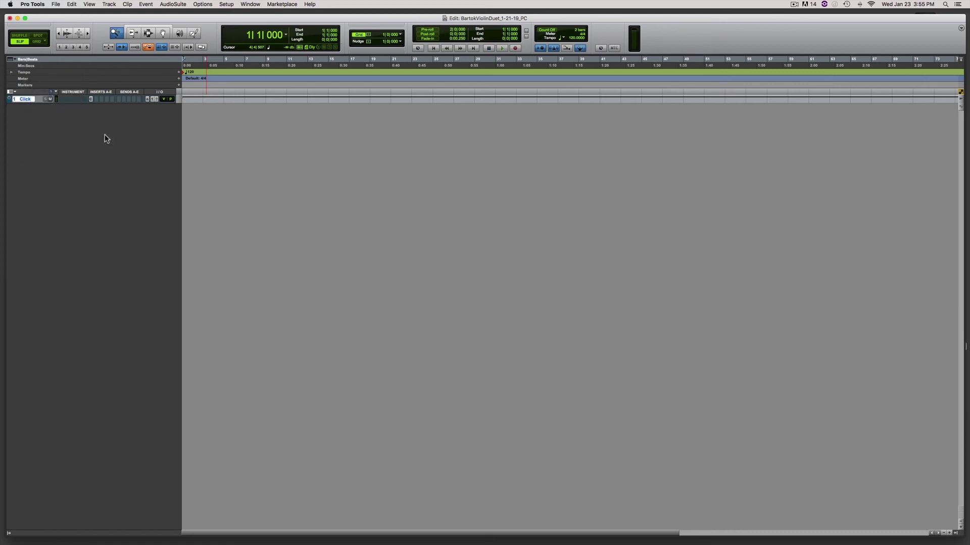